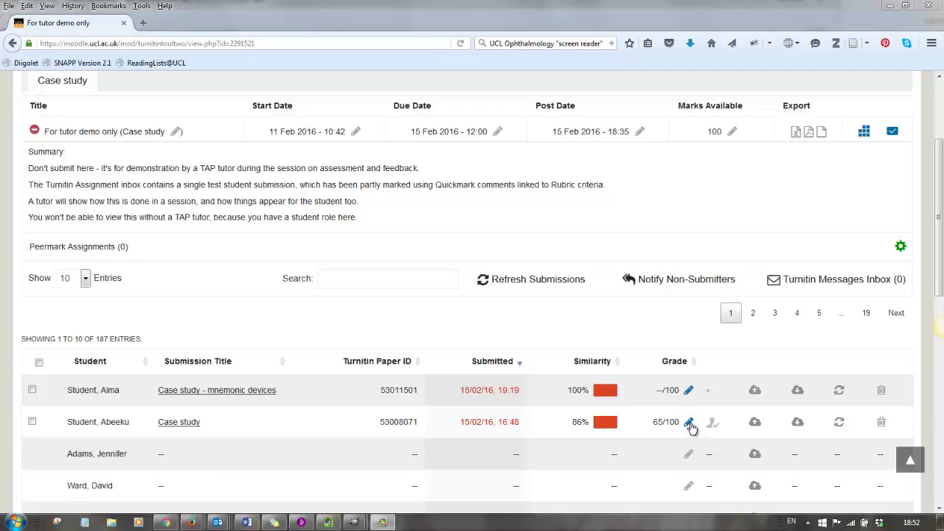
Step: Open the case study submission graded 65/100 in the GradeMark document viewer
click(688, 422)
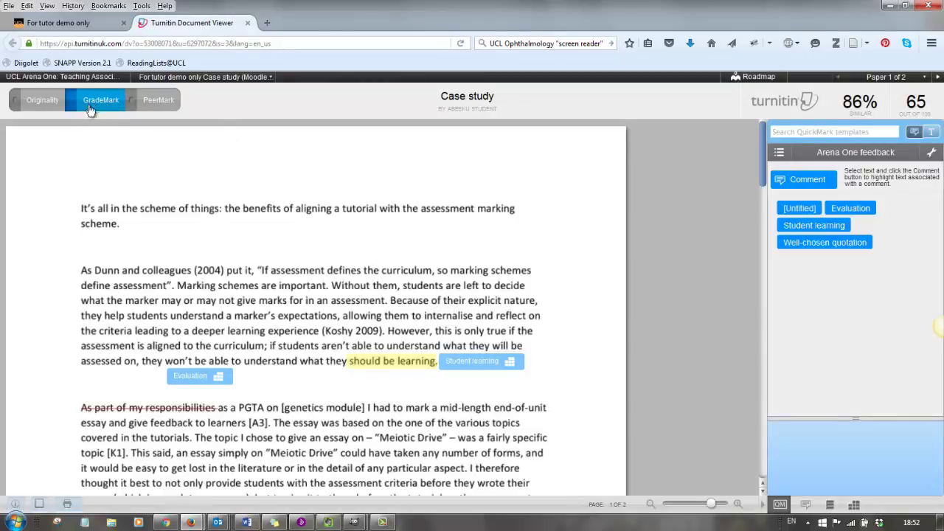
click(723, 502)
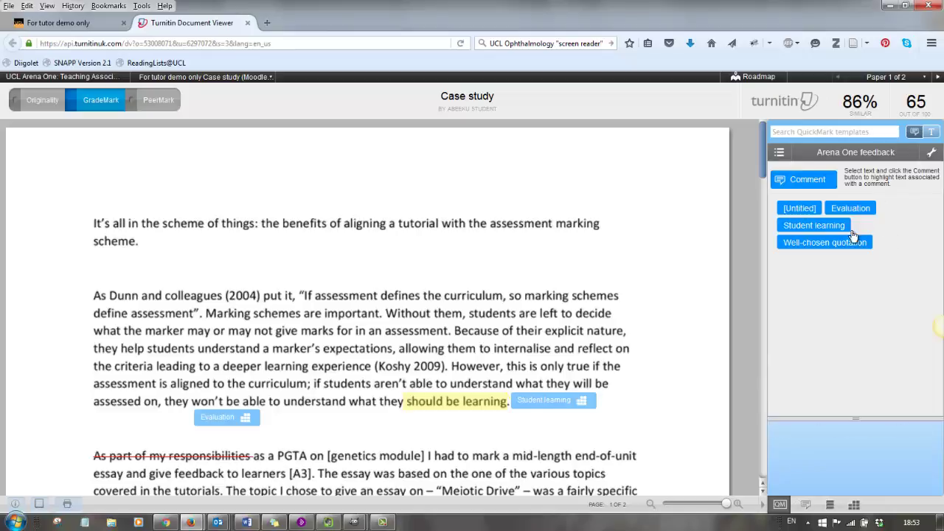
Step: Attach the "Well-chosen quotation" QuickMark to the phrase "If assessment defines the curriculum" and move it above that line
mouse_move(842, 244)
drag(305, 299, 503, 302)
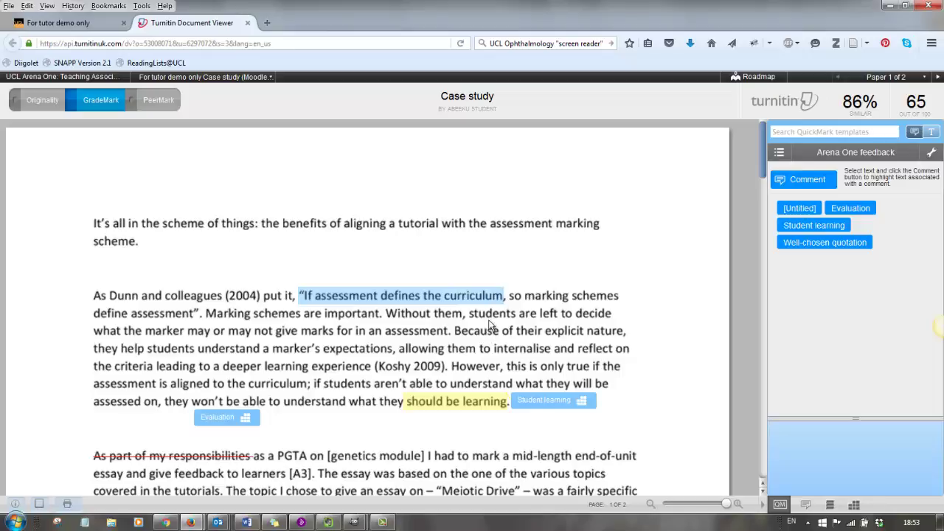
mouse_move(801, 247)
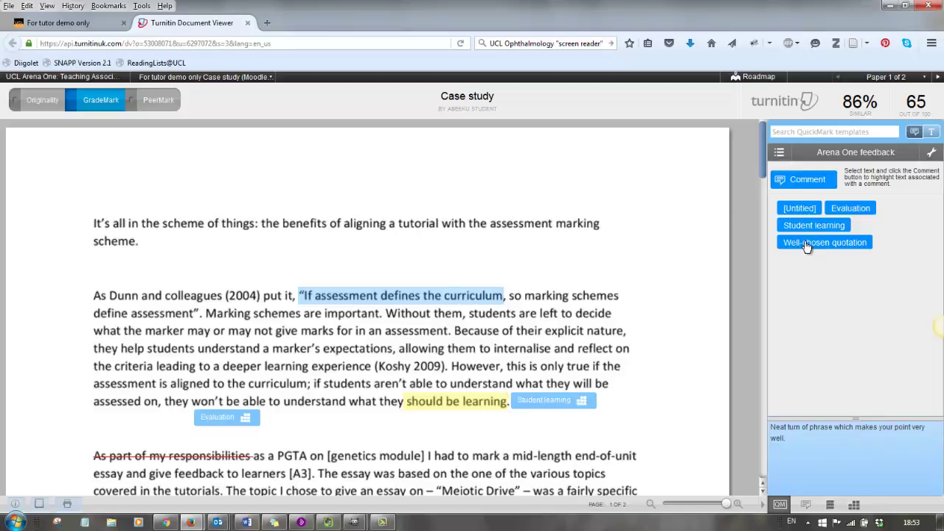
click(806, 246)
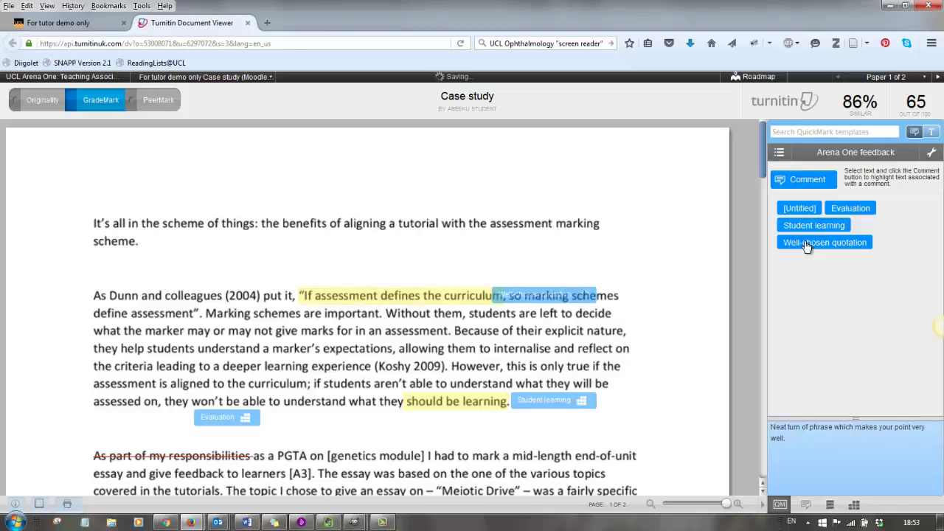
click(529, 298)
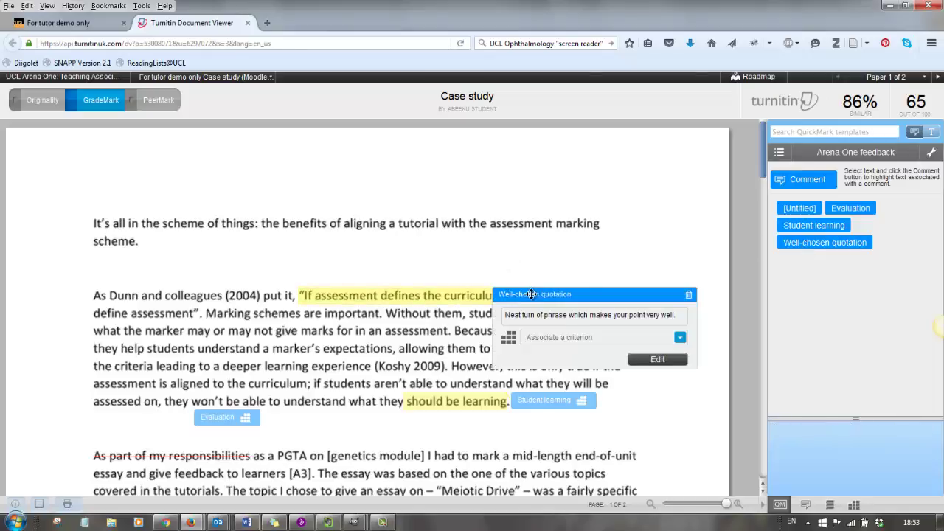
drag(529, 296, 436, 257)
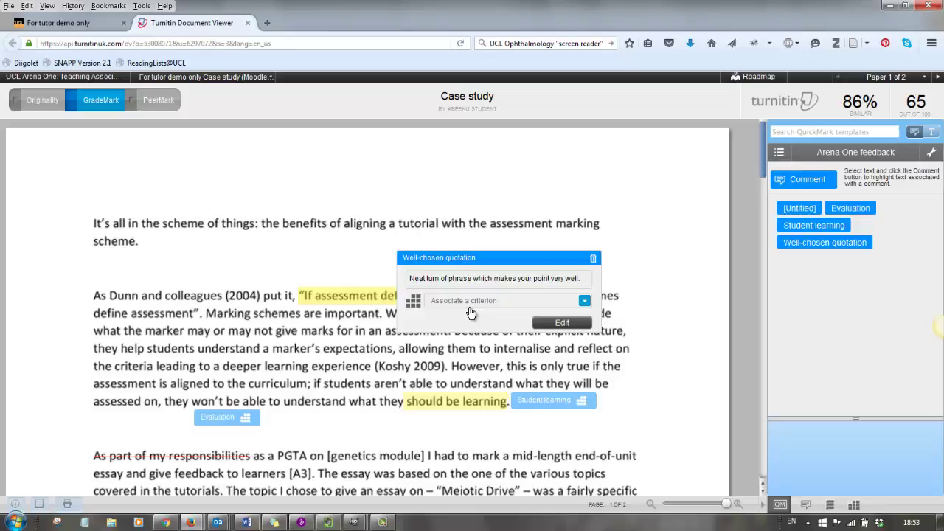
Step: Associate the "Well-chosen quotation" mark with the Schol Pract criterion and save the additional comment "Extra comment." on it
click(586, 304)
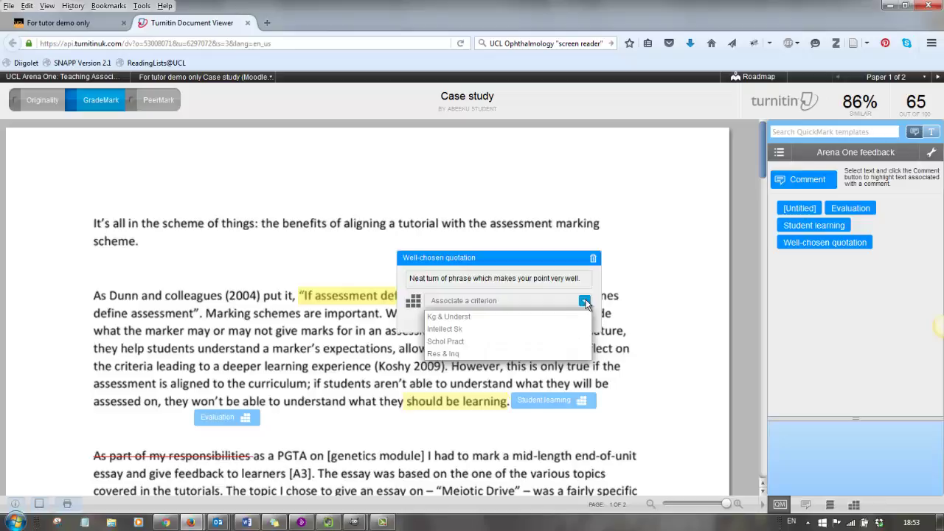
click(447, 342)
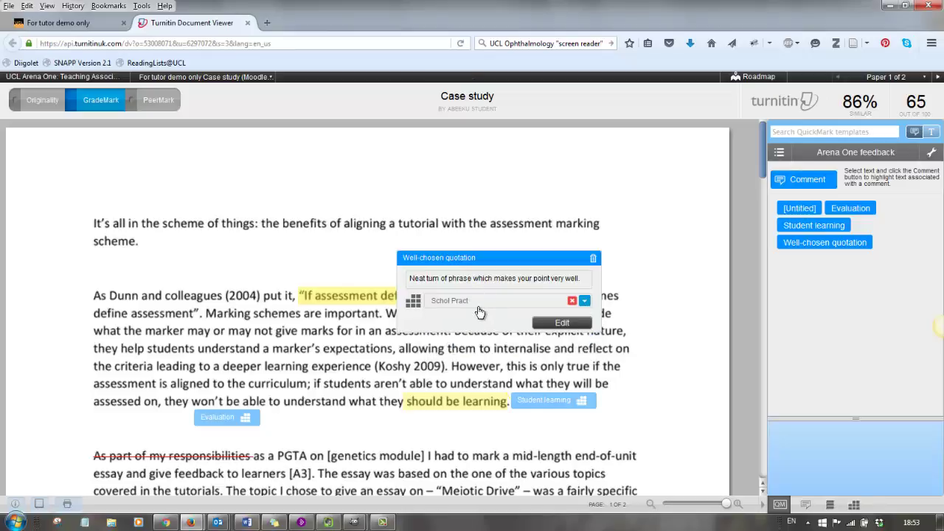
click(558, 323)
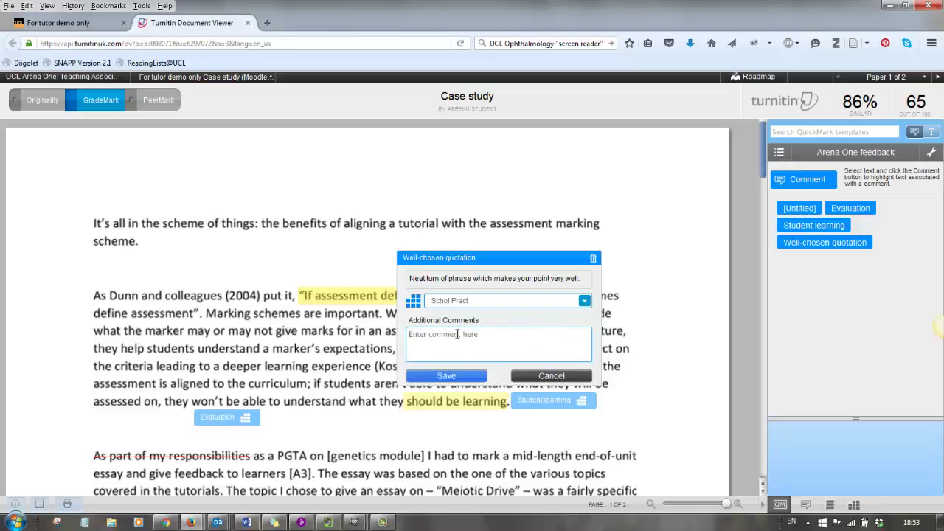
click(450, 342)
text(Extra comment)
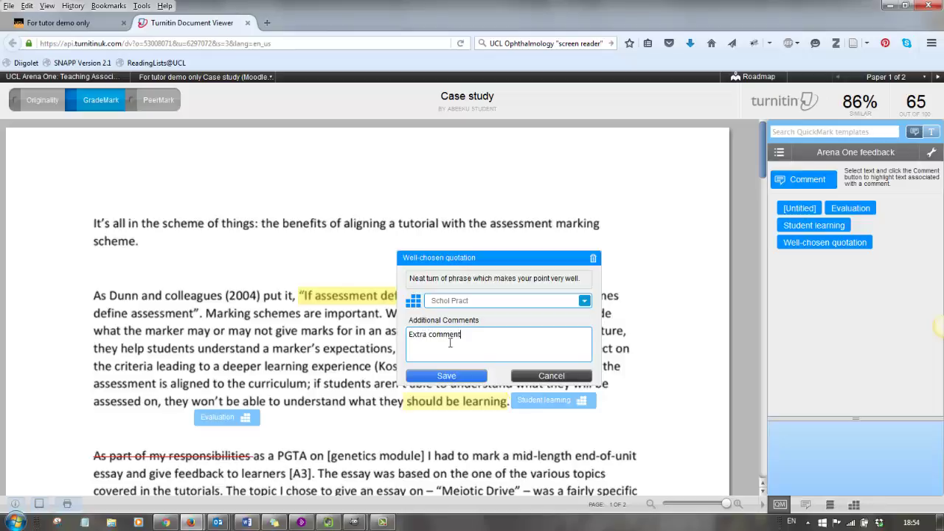
text(.)
click(446, 377)
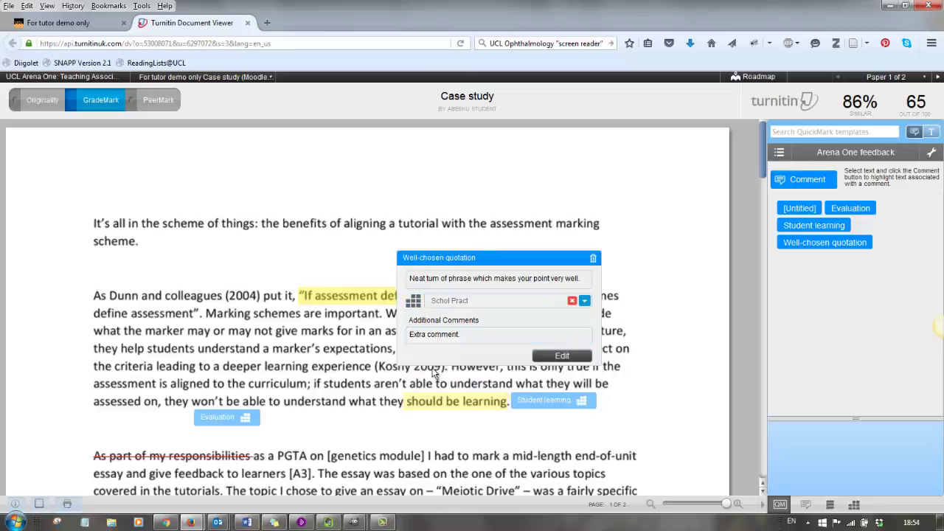
click(330, 432)
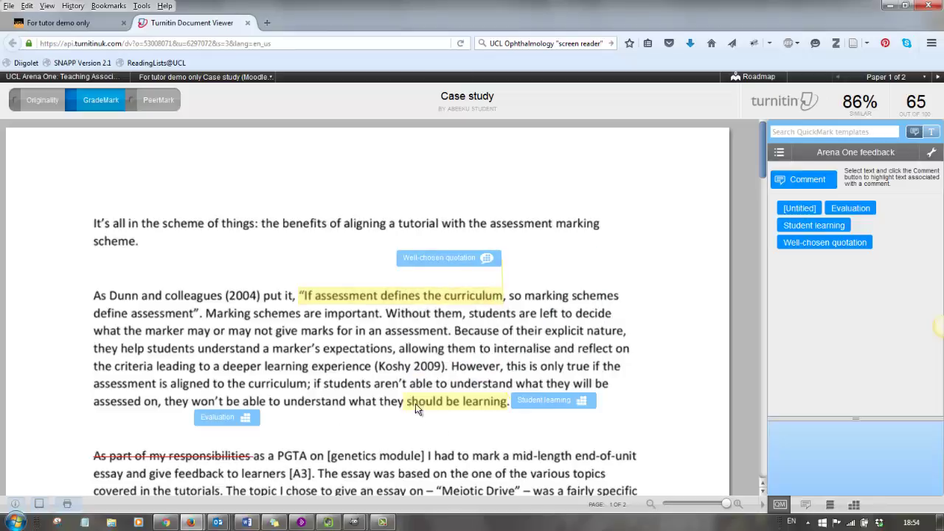
Step: Place a new bubble comment on the page, move it near the second paragraph and enter "Fresh original comment"
click(500, 275)
click(518, 287)
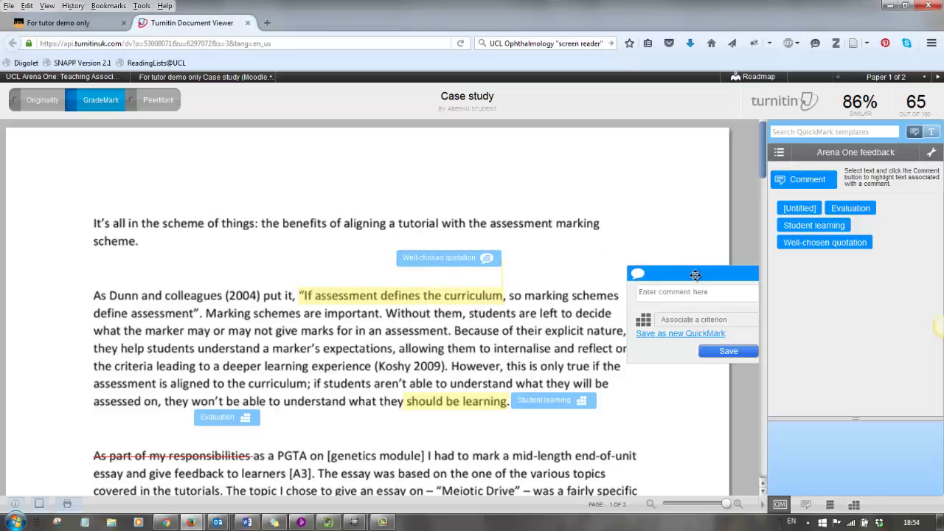
drag(693, 273, 542, 155)
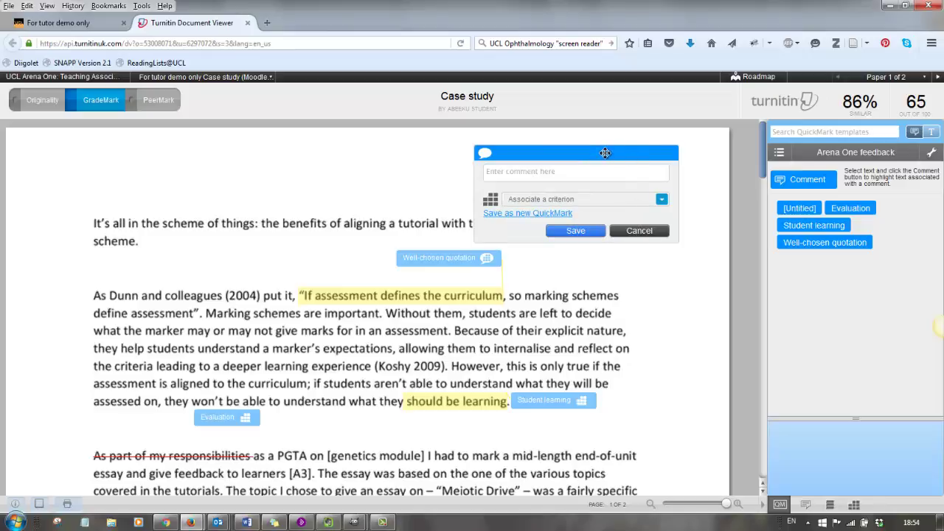
drag(605, 152, 618, 427)
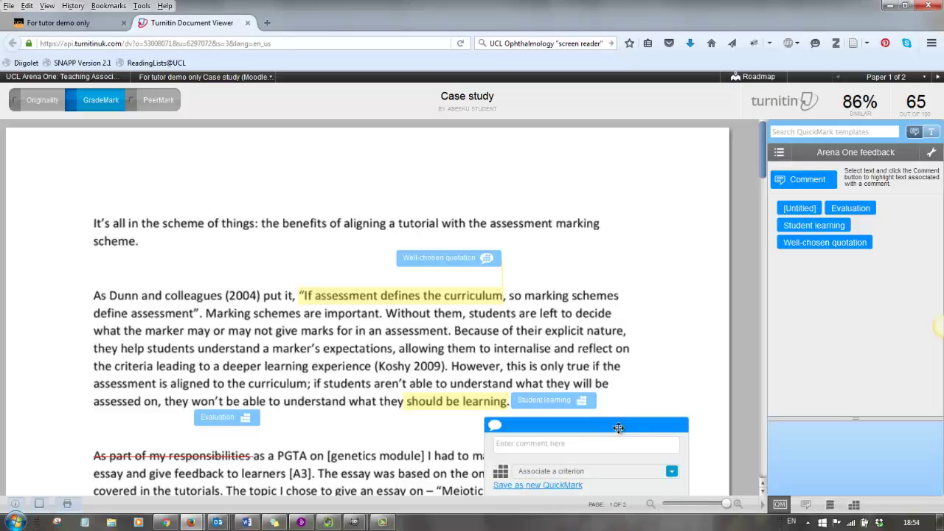
click(521, 445)
text(Fresh original)
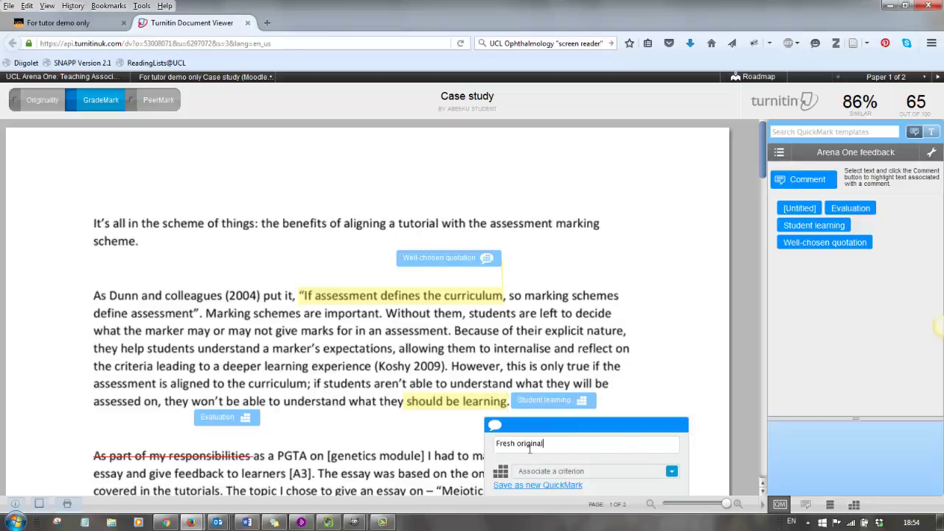
text( comment)
Step: Link the new bubble comment to the Kg & Underst criterion, save it and move it to the end of the gap above the second paragraph
click(598, 473)
click(579, 448)
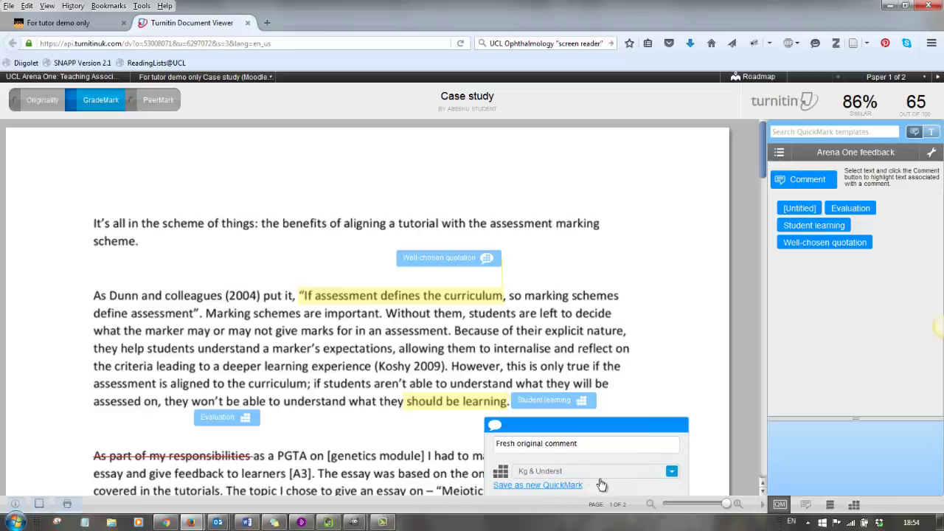
drag(762, 149, 764, 162)
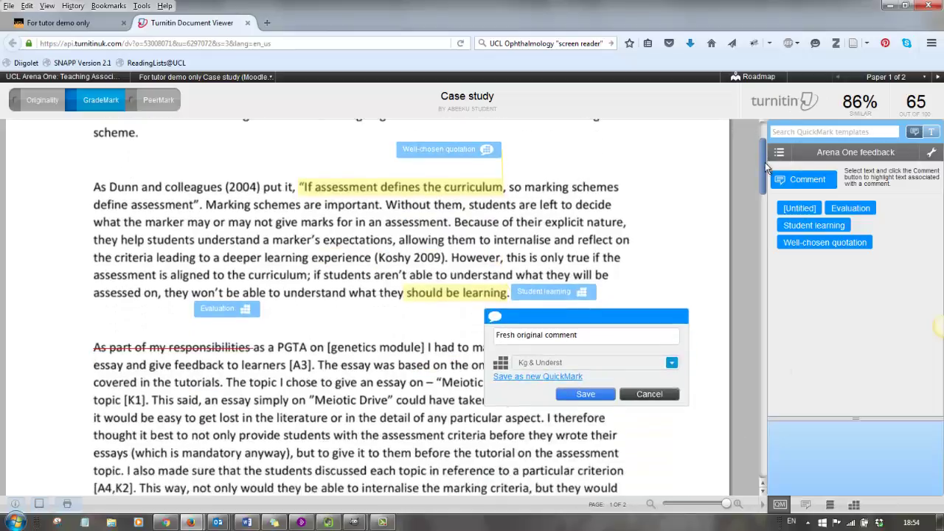
click(582, 396)
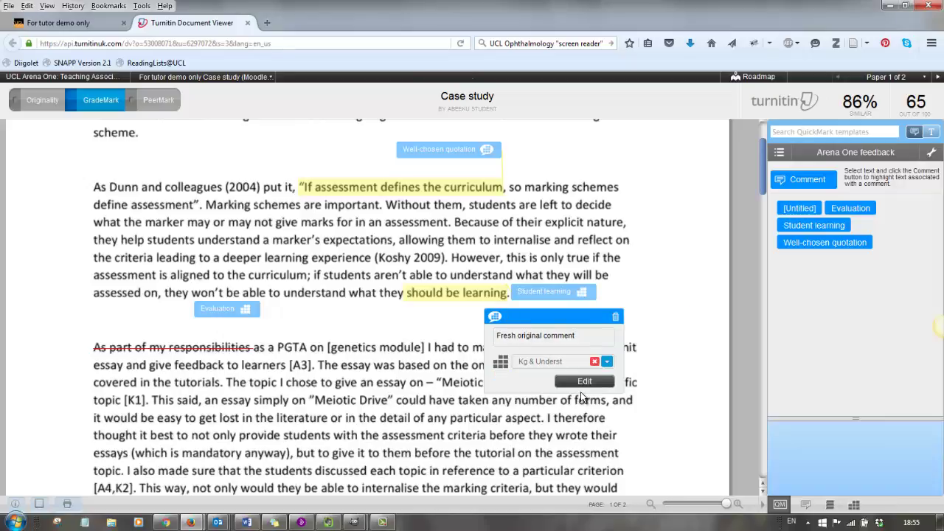
drag(497, 318, 592, 329)
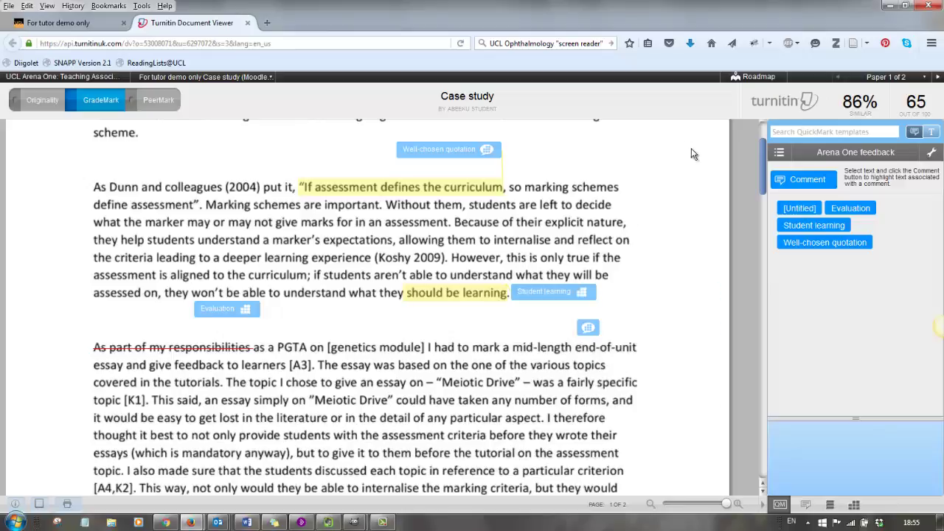
Step: Add the text comment "Write something" directly on the page above "so marking schemes"
scroll(664, 250, up, 1)
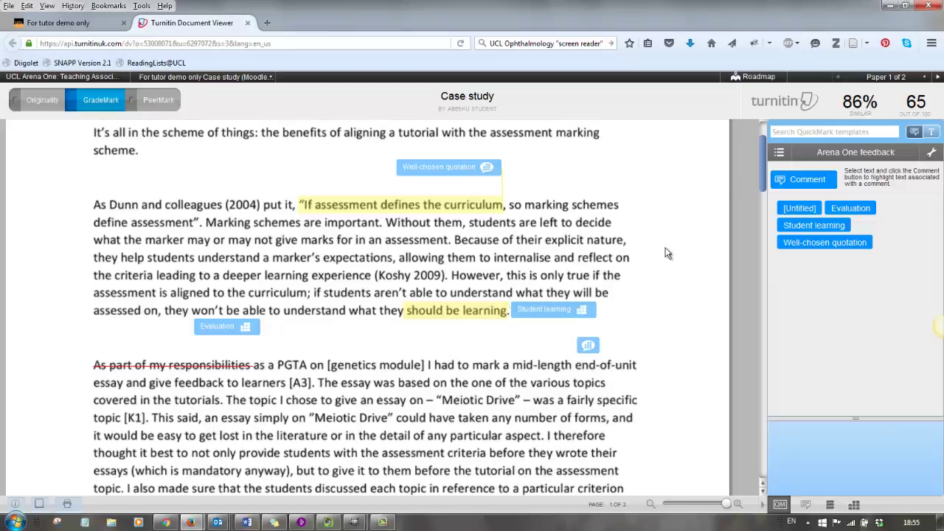
scroll(668, 253, up, 2)
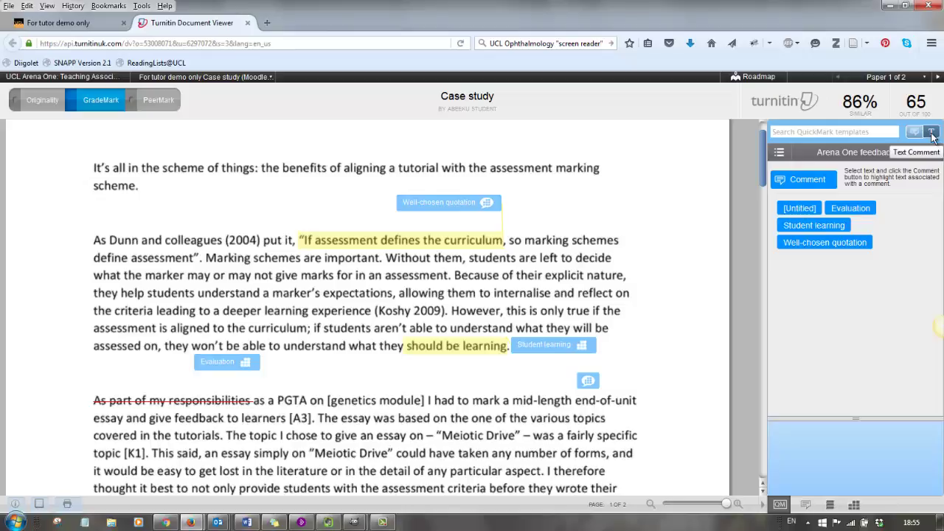
click(521, 219)
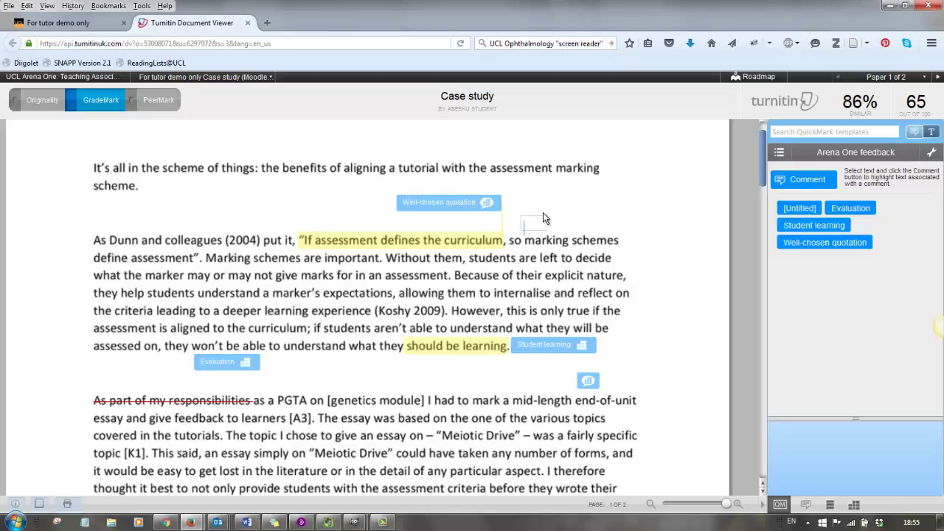
text(Write something)
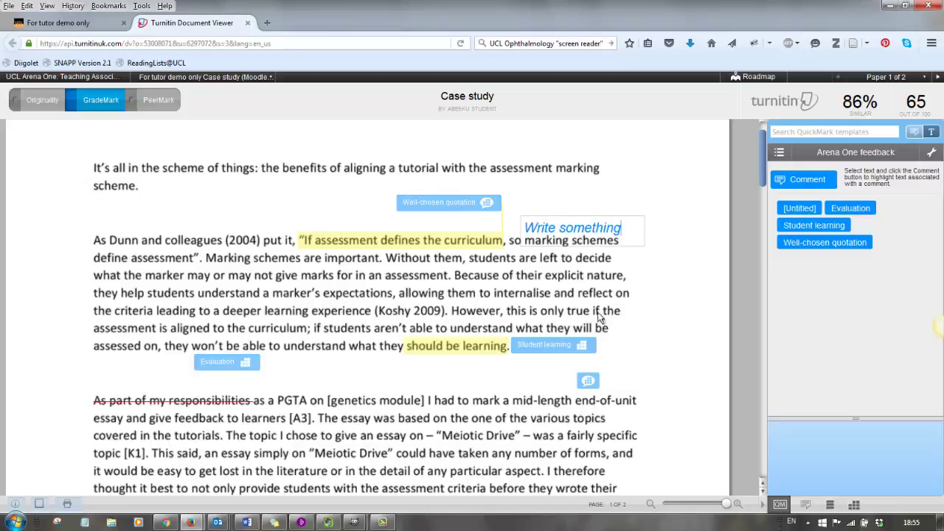
click(633, 276)
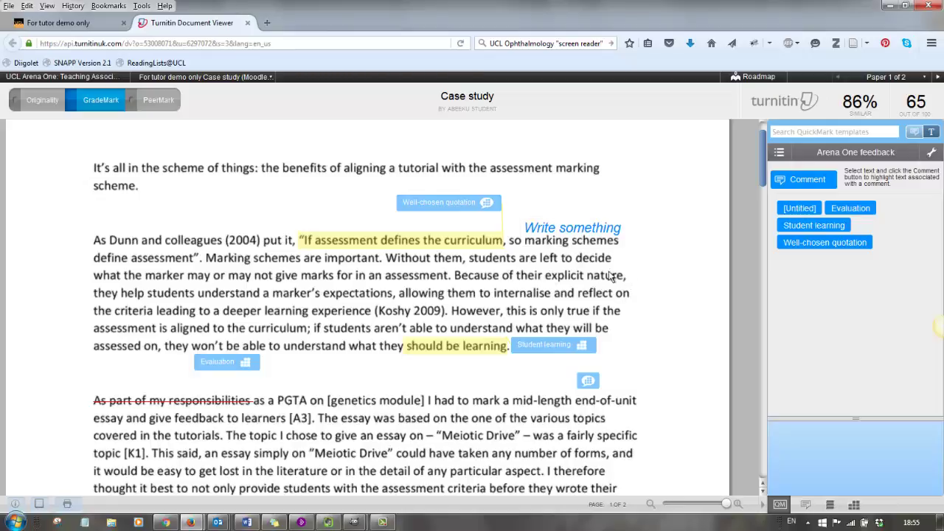
Step: Strike through the phrase "Because of their explicit nature," in the first paragraph
mouse_move(570, 230)
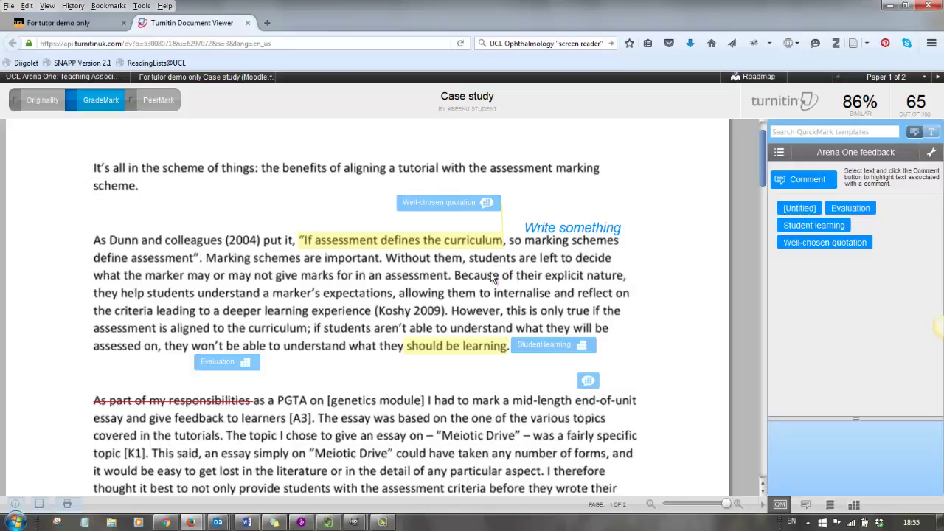
drag(603, 279, 634, 279)
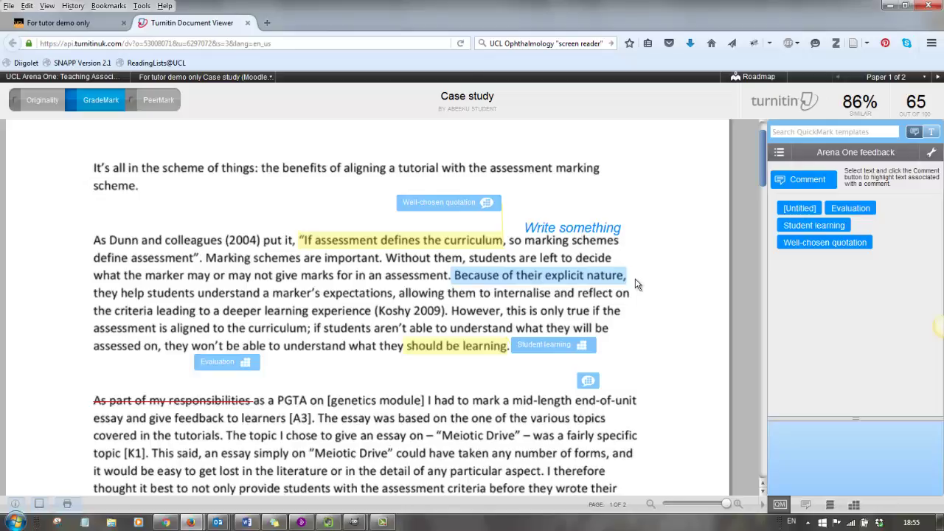
key(Delete)
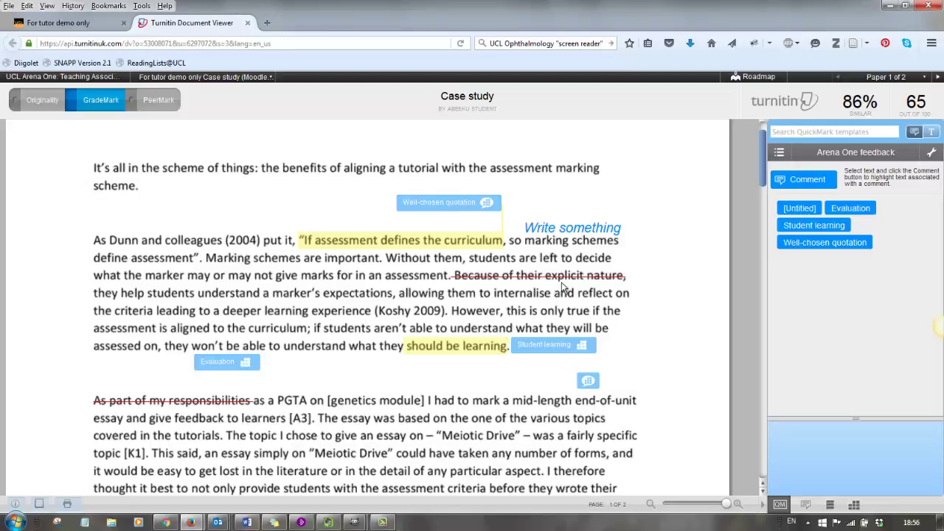
Step: Delete the strikethroughs on "As part of my responsibilities" and "Because of their explicit nature,"
mouse_move(555, 281)
mouse_move(199, 395)
click(173, 385)
mouse_move(553, 277)
click(539, 261)
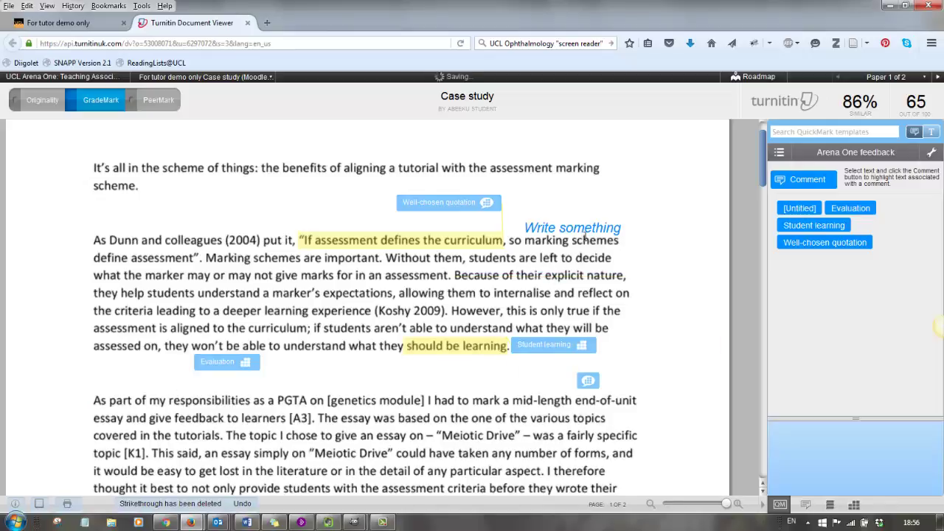
Step: Switch to the Chrome window logged in as the student, maximize it and open the "For tutor demo only" assignment in Session 4
mouse_move(583, 217)
mouse_move(165, 522)
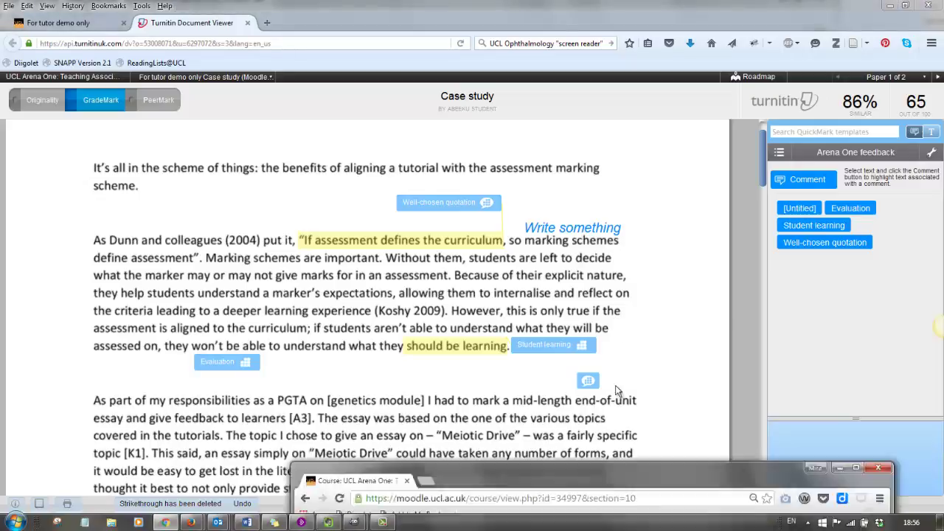
click(457, 491)
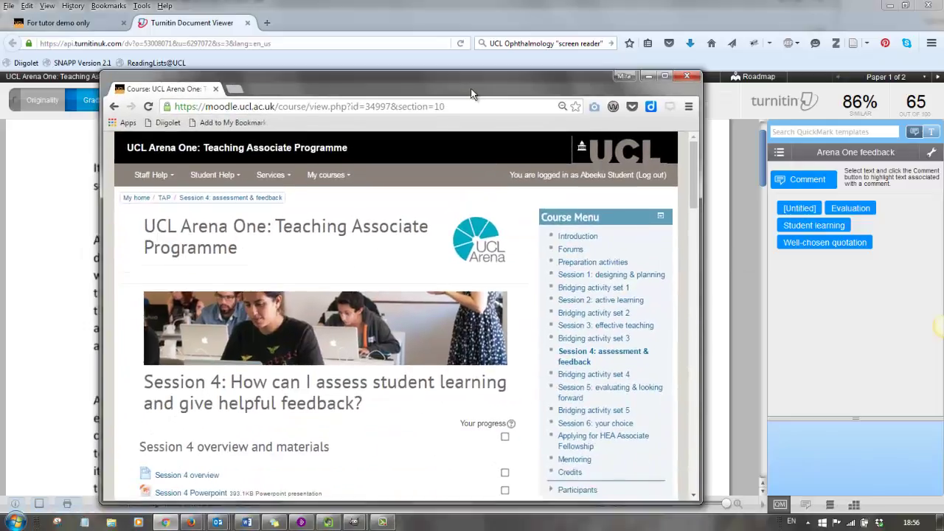
click(664, 77)
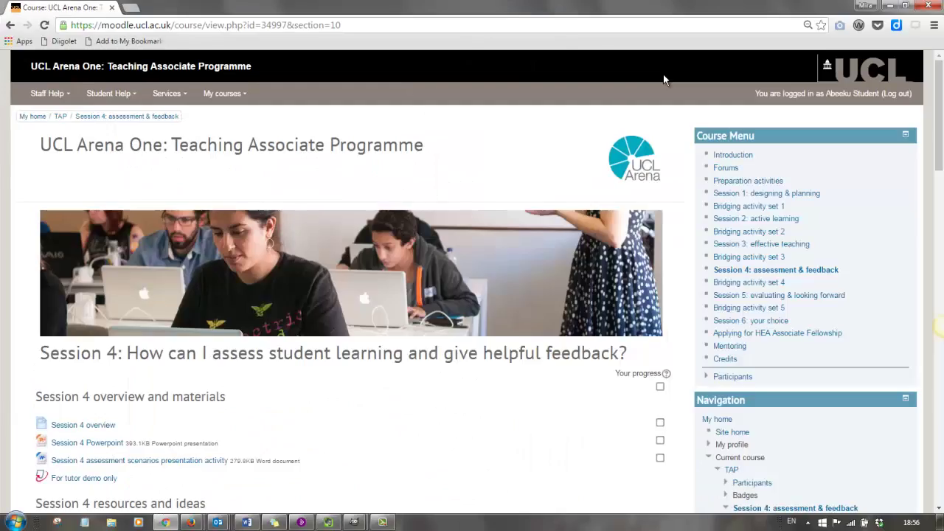
scroll(243, 310, down, 1)
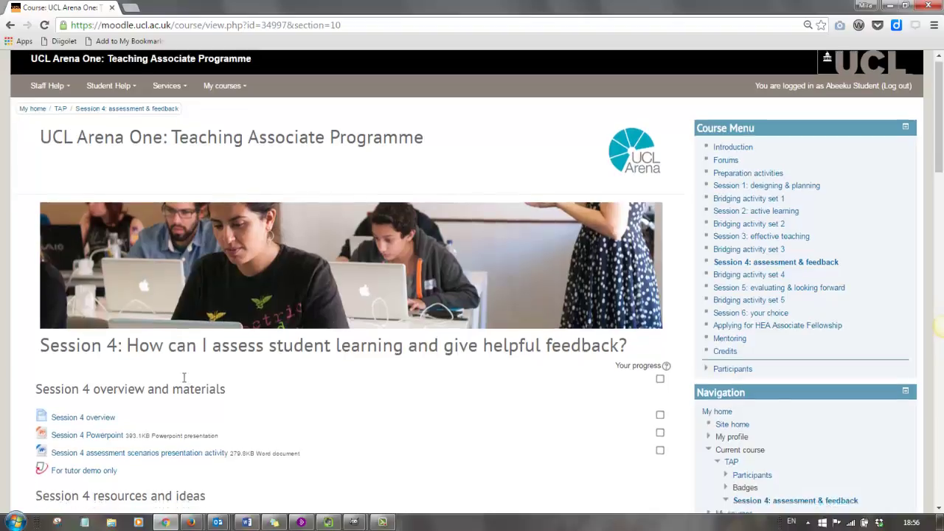
click(76, 418)
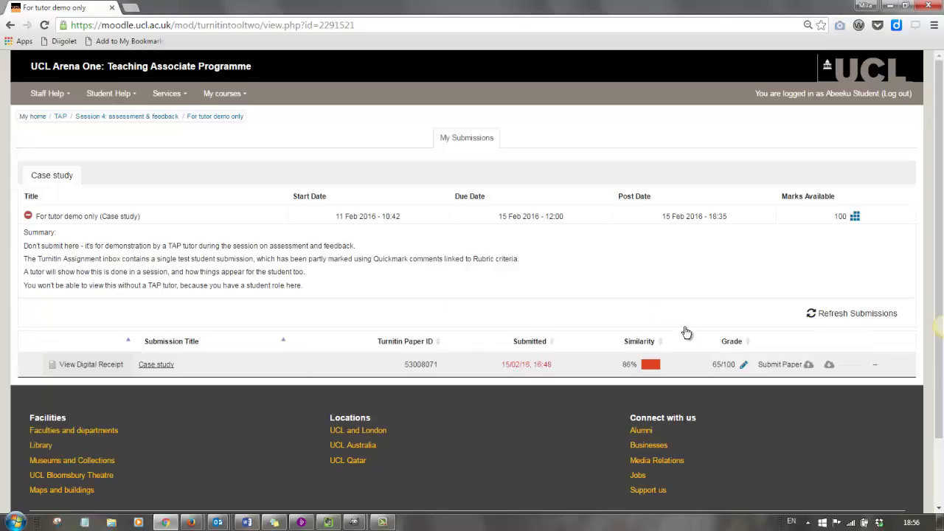
Step: Open the graded Case study submission in the document viewer and view the marker's comments on the page
click(742, 365)
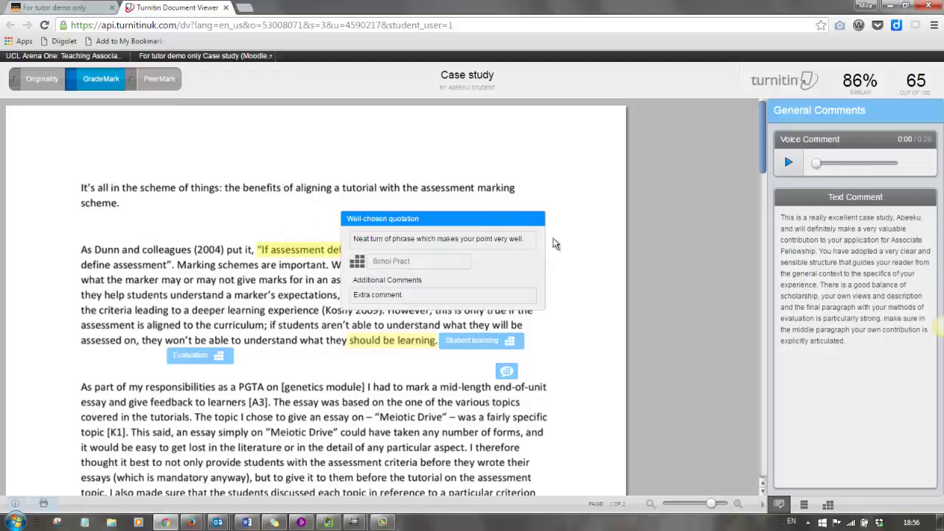
mouse_move(500, 339)
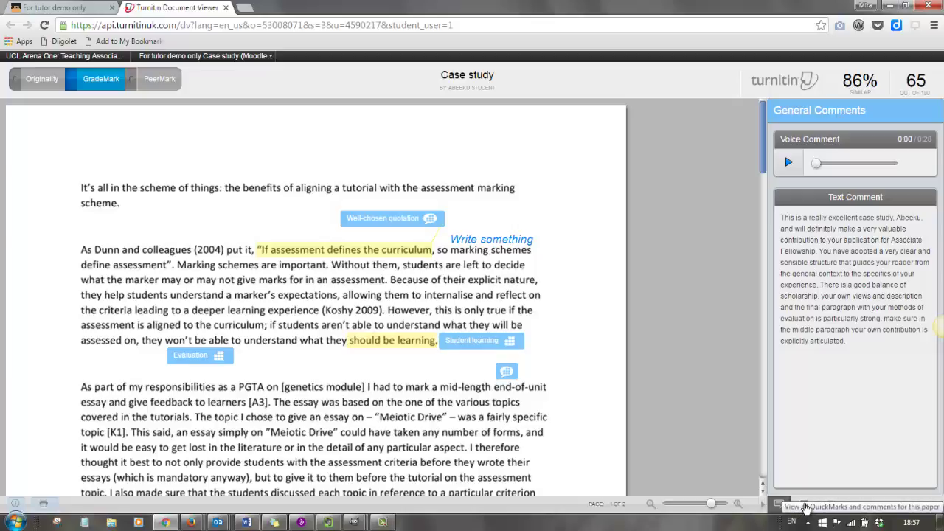
Step: List all page 1 comments and locate the "Student learning" QuickMark and the "Write something" text comment on the paper
click(805, 505)
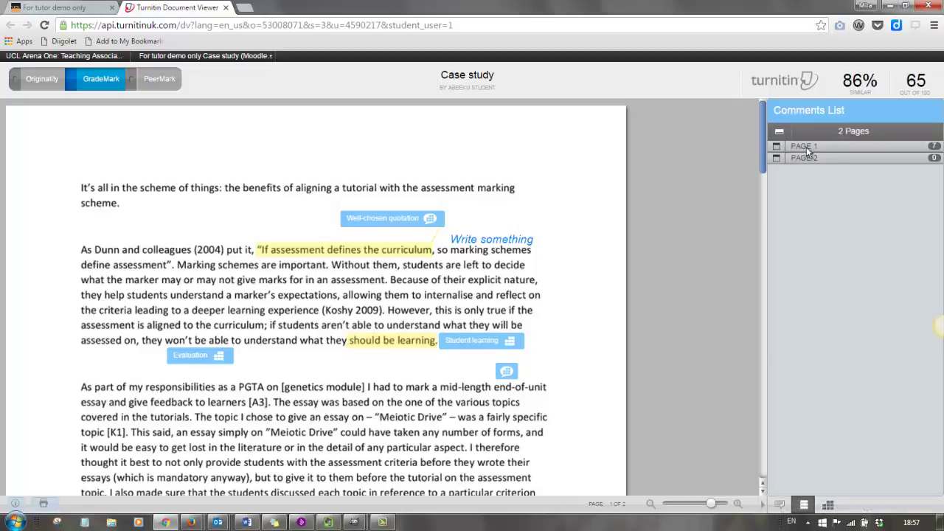
click(777, 148)
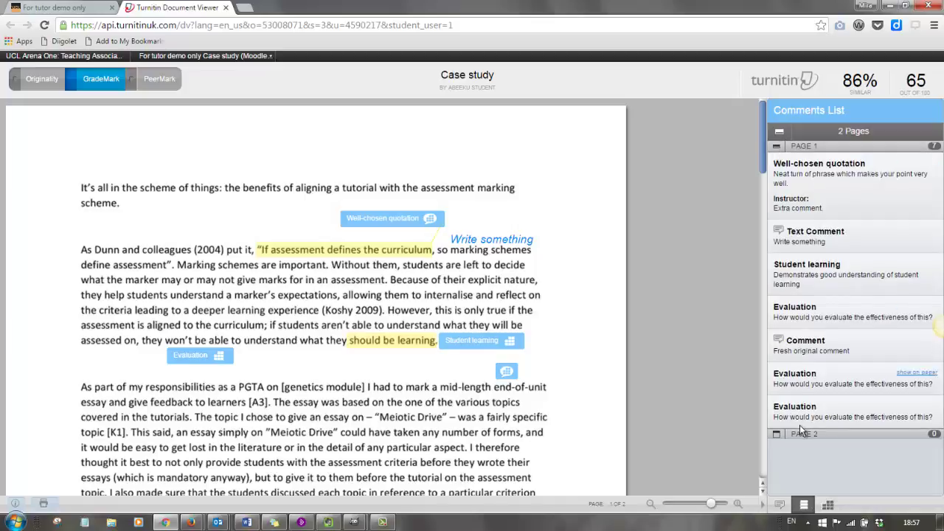
click(777, 436)
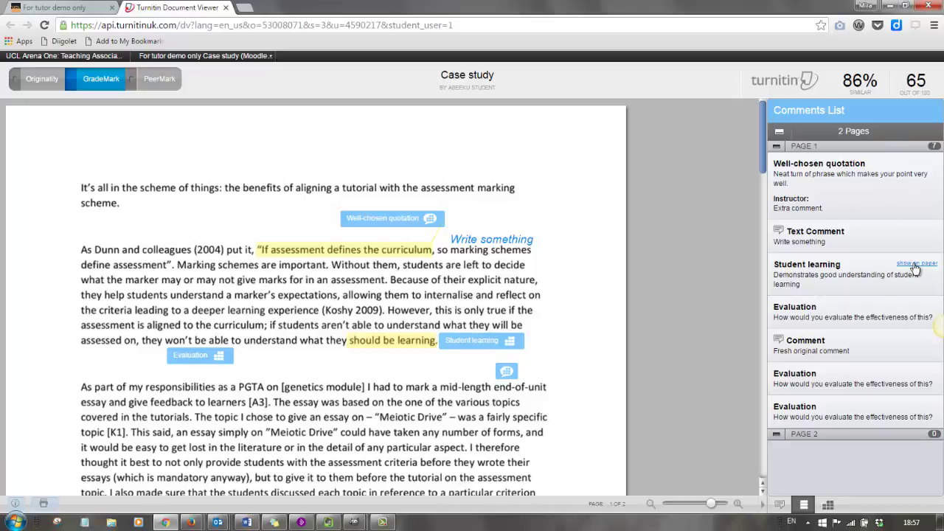
click(913, 267)
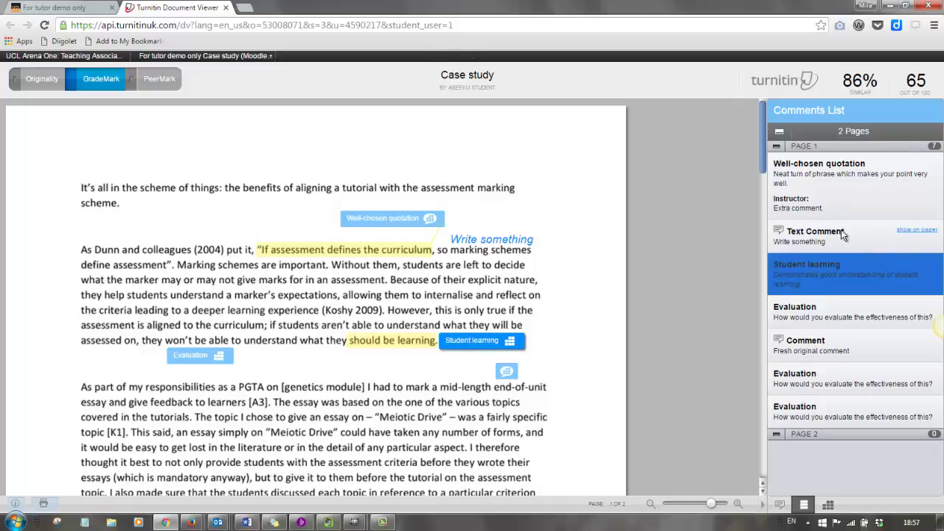
click(913, 235)
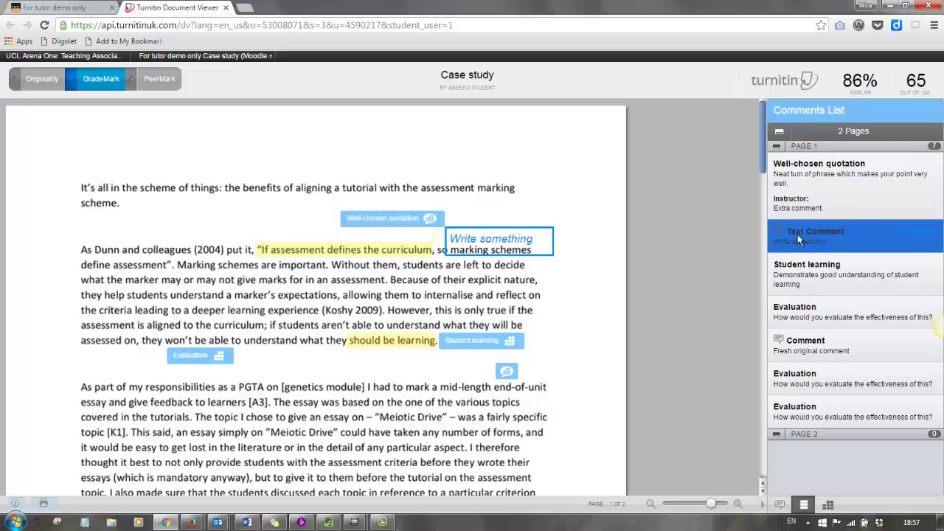
Step: View the "UCL guide: first UG level" rubric full size in a new window and enlarge that window to show more grade columns
click(829, 507)
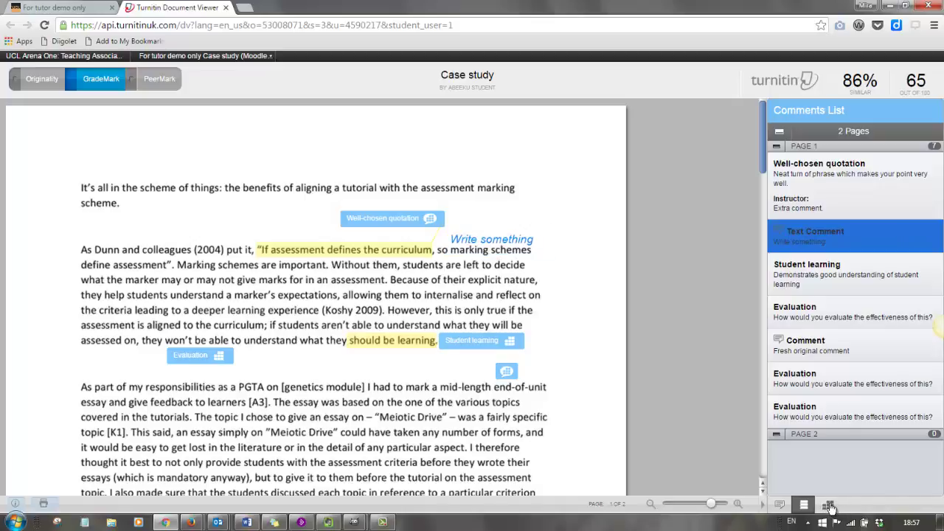
click(830, 506)
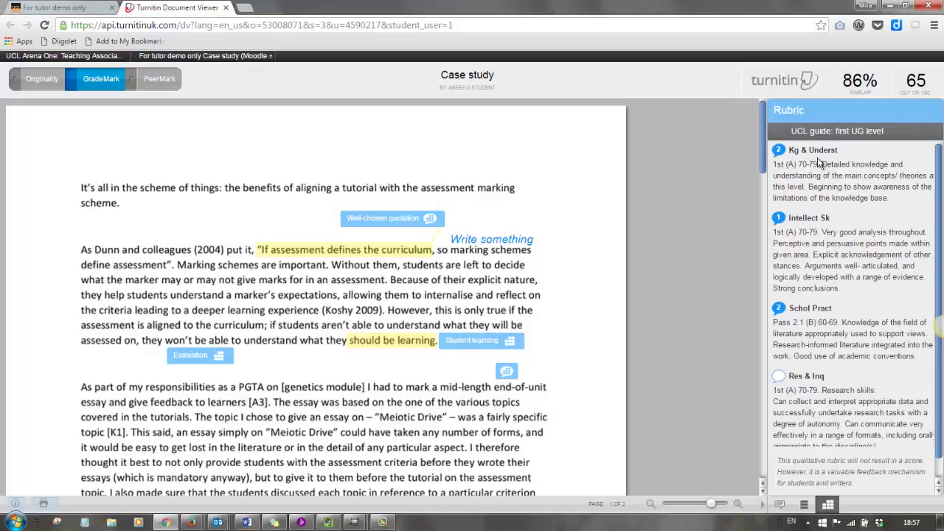
drag(935, 181, 940, 213)
click(830, 480)
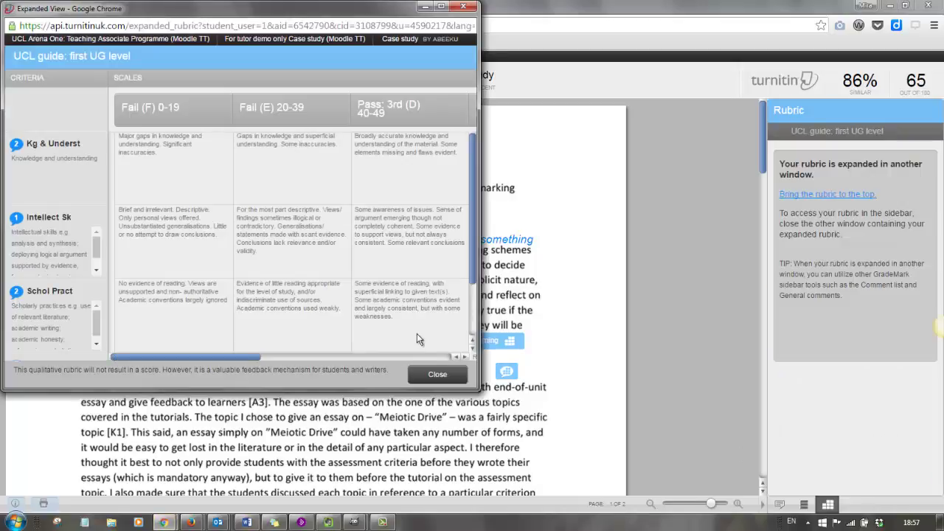
drag(478, 392, 815, 469)
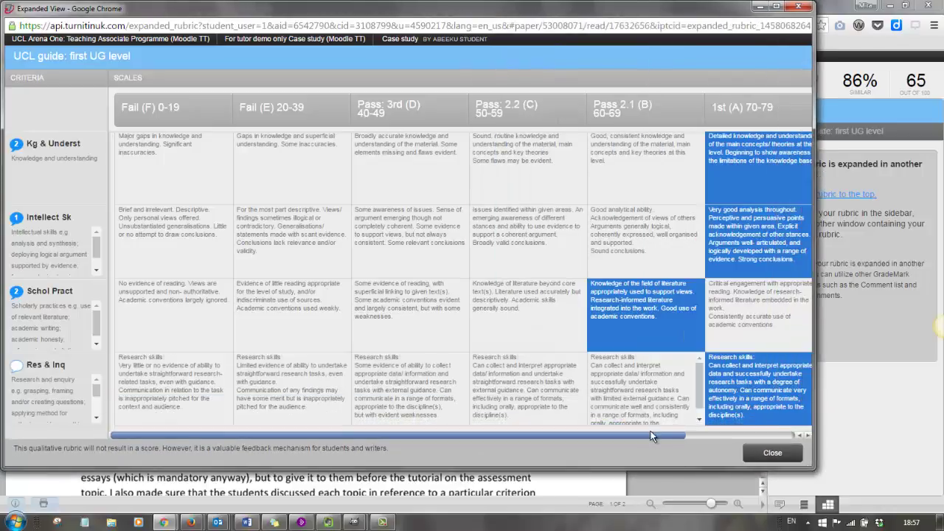
Step: Examine the rubric up to the 80-100 band and the marks linked to Kg & Underst and Intellect Sk, then close the expanded view
drag(652, 437, 759, 437)
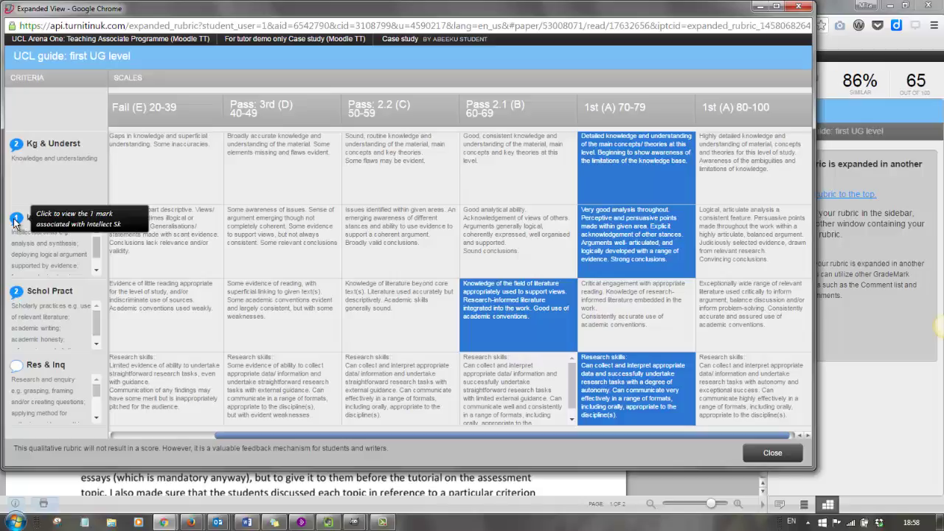
click(16, 146)
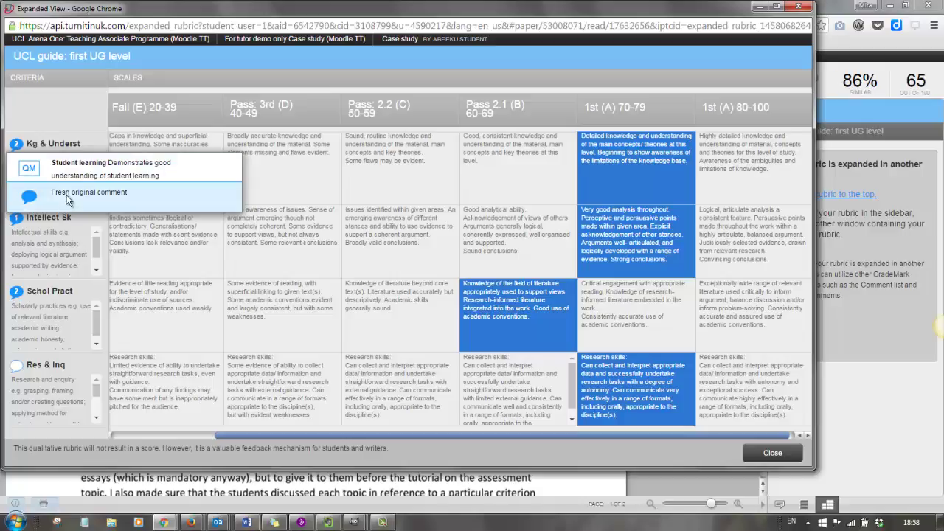
click(15, 145)
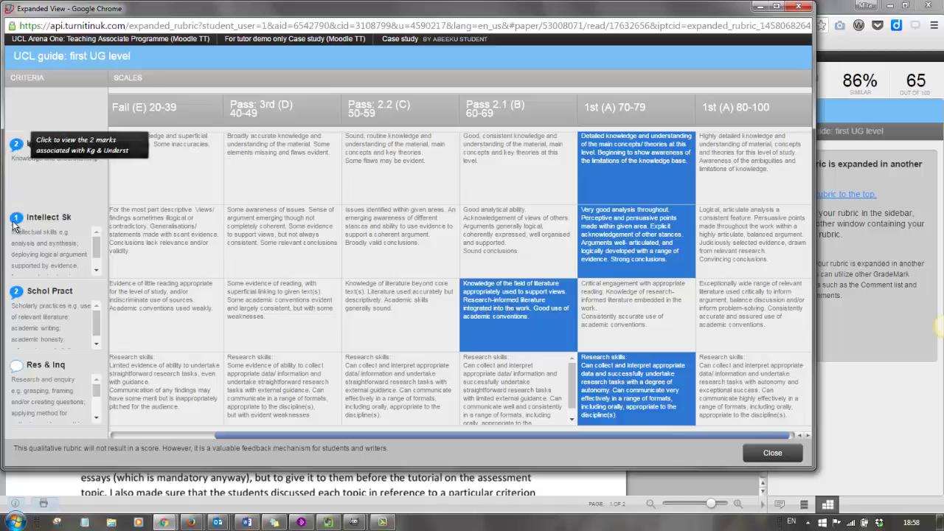
click(14, 220)
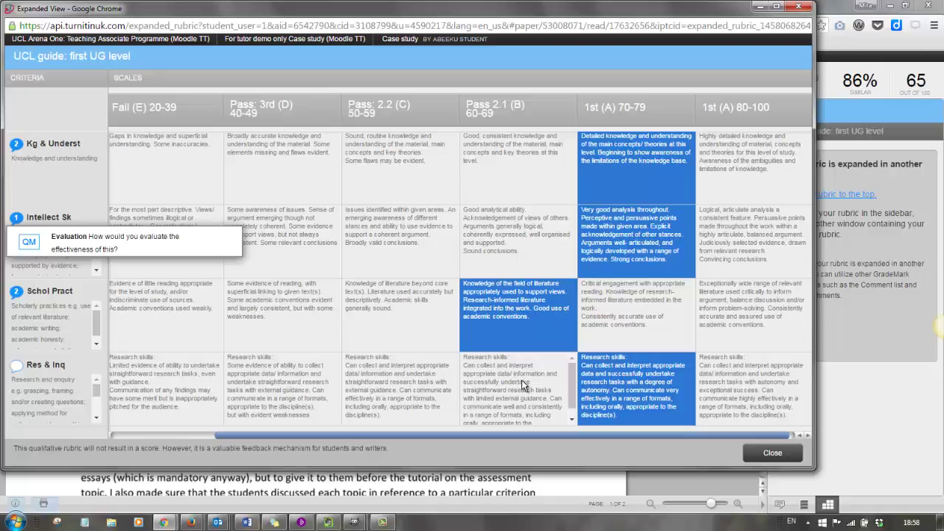
click(773, 457)
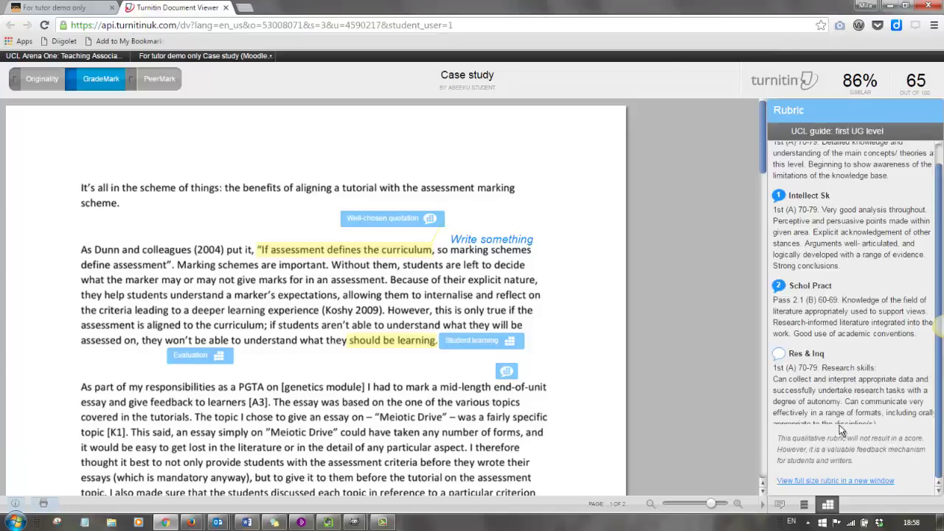
Step: Return to the general comments, play part of the voice comment and pause it
click(781, 504)
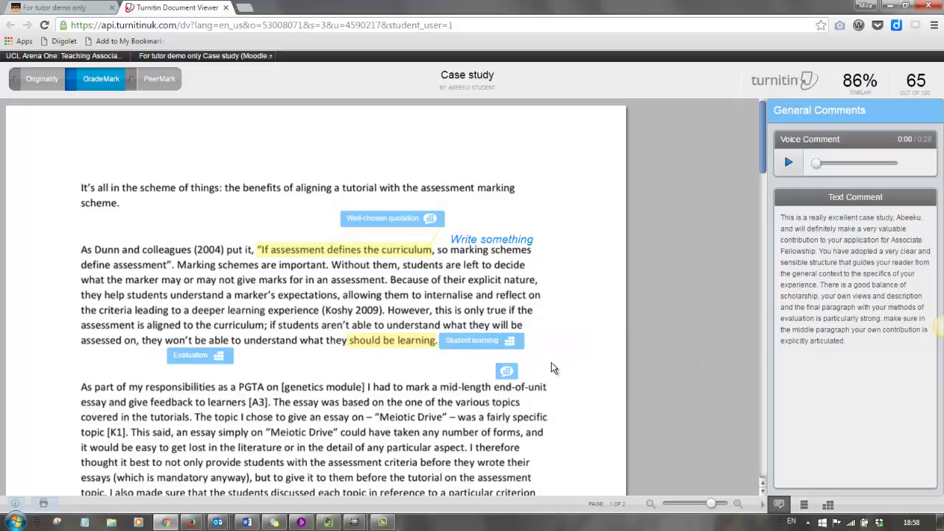
mouse_move(342, 221)
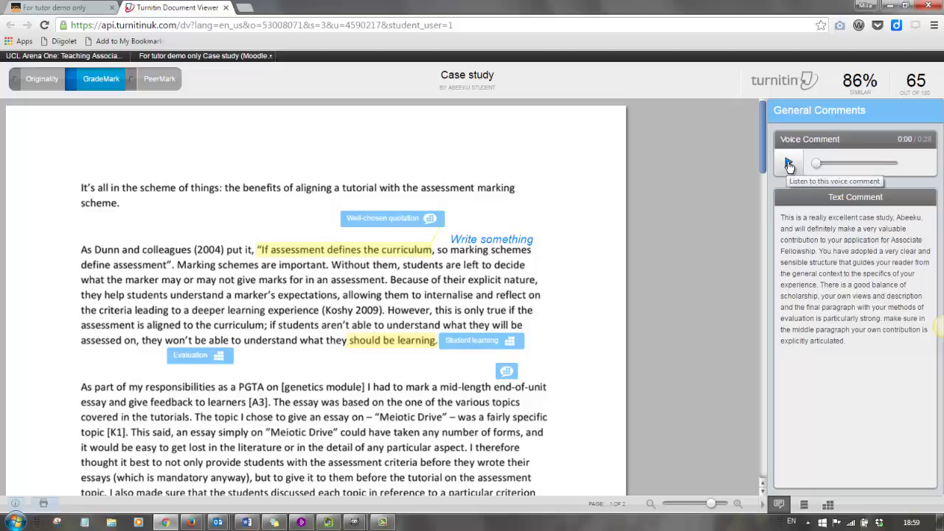
click(789, 164)
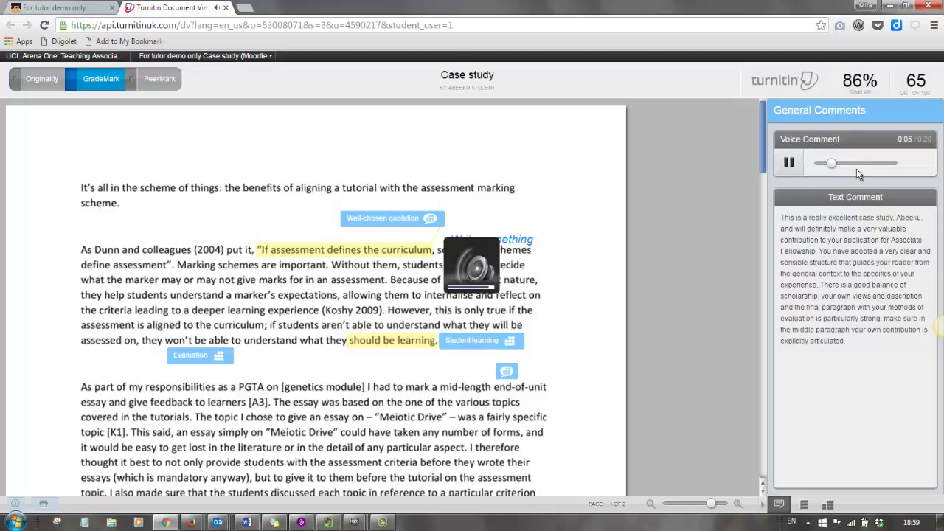
click(789, 164)
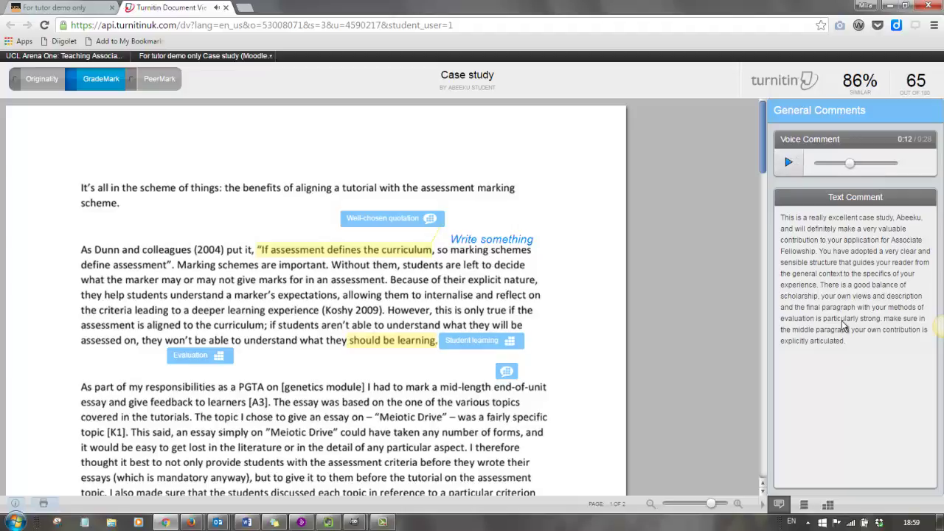